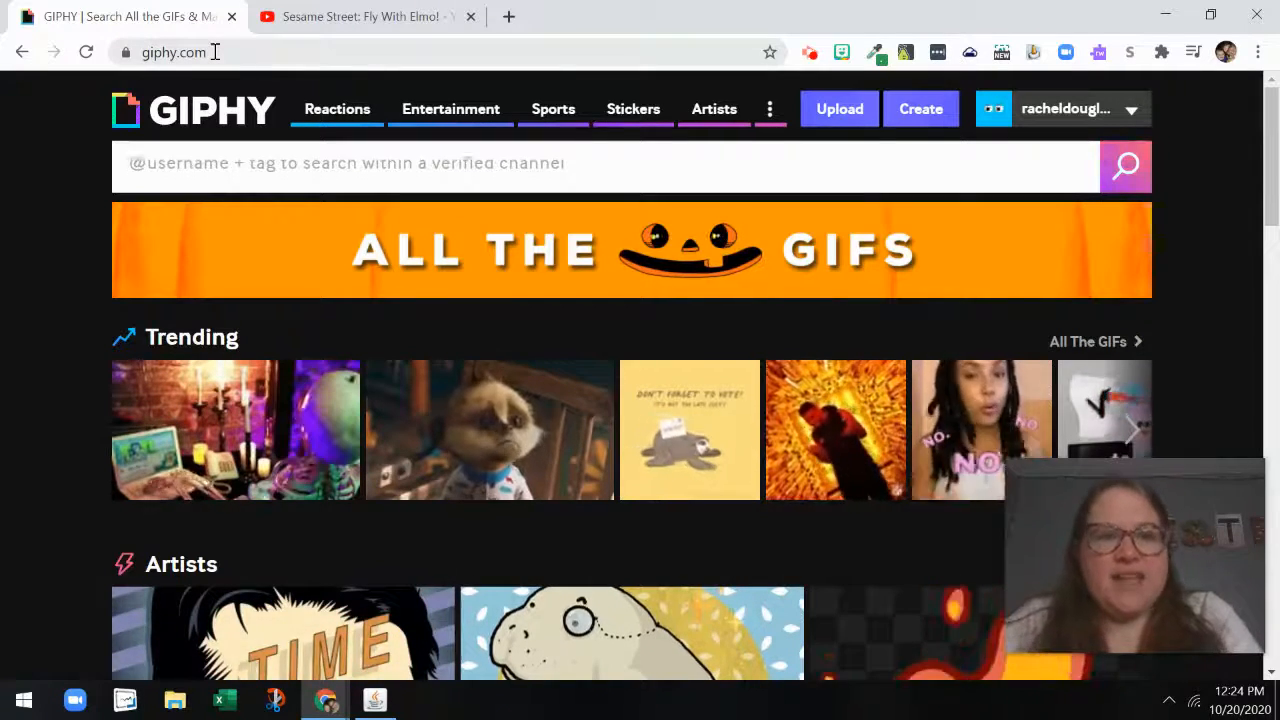
- Open GIPHY's GIF Maker, and copy the URL of the YouTube video "Sesame Street: Fly With Elmo!"
click(214, 52)
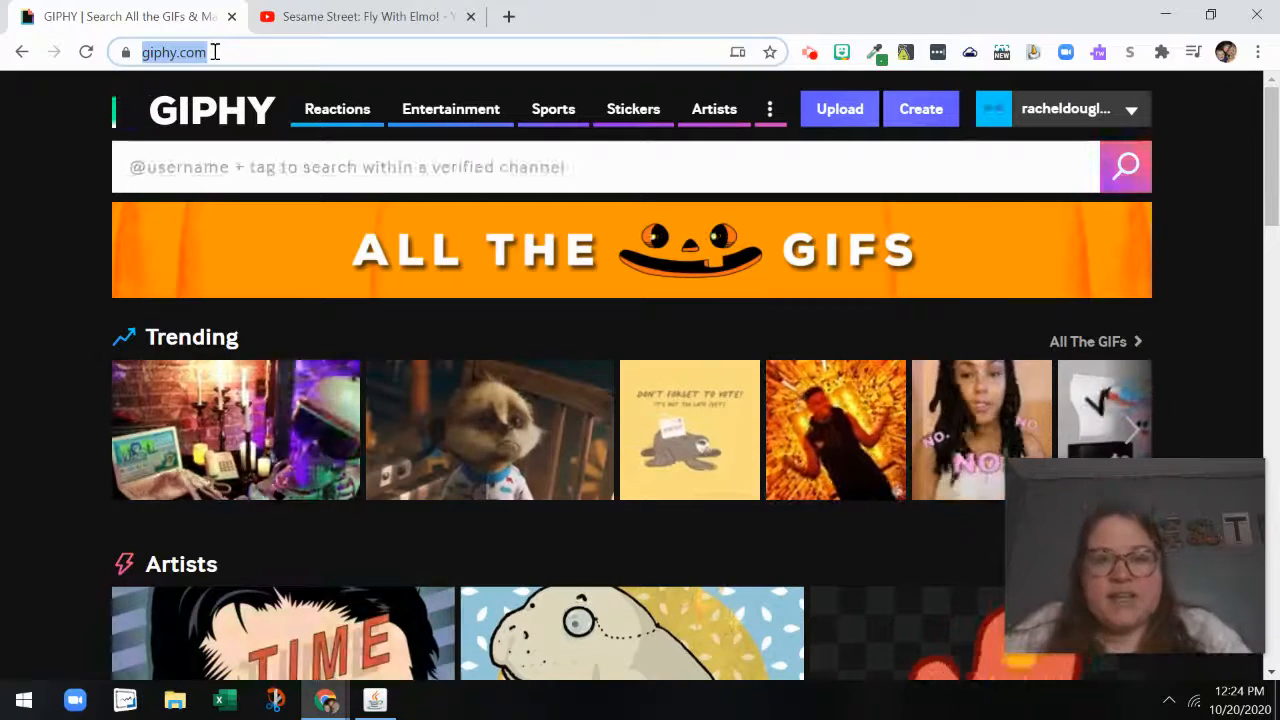
click(930, 129)
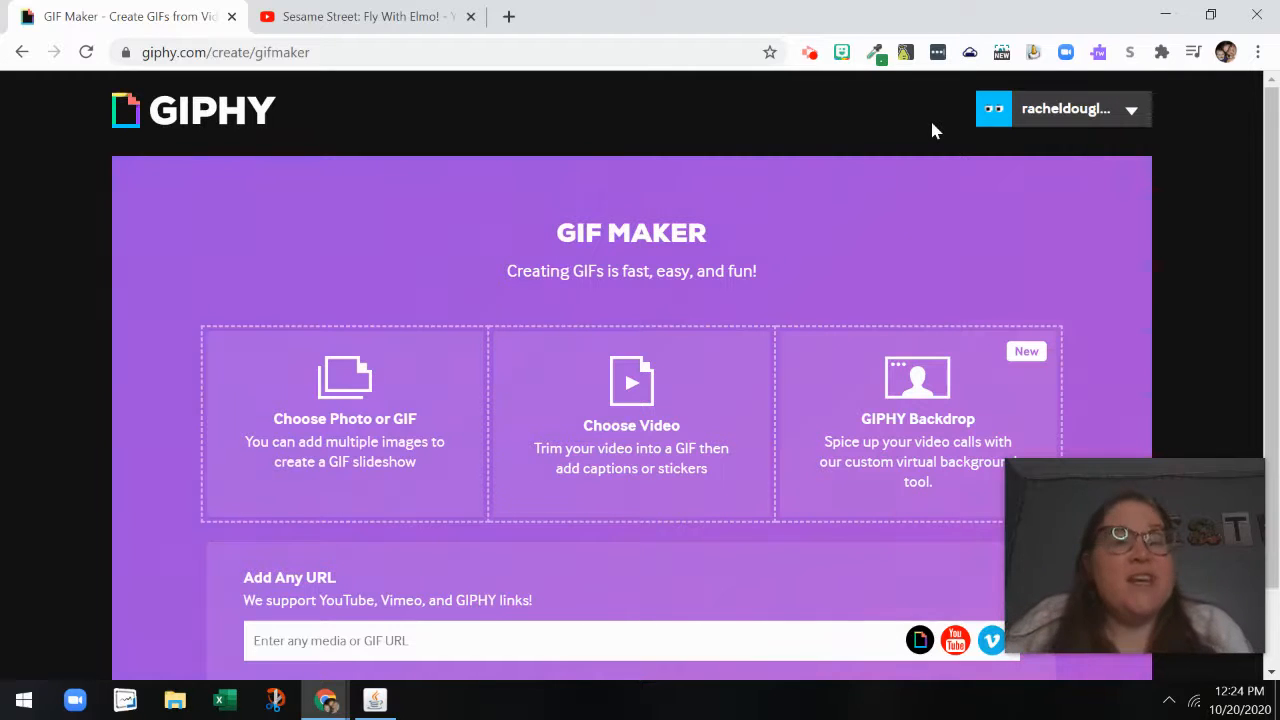
click(373, 30)
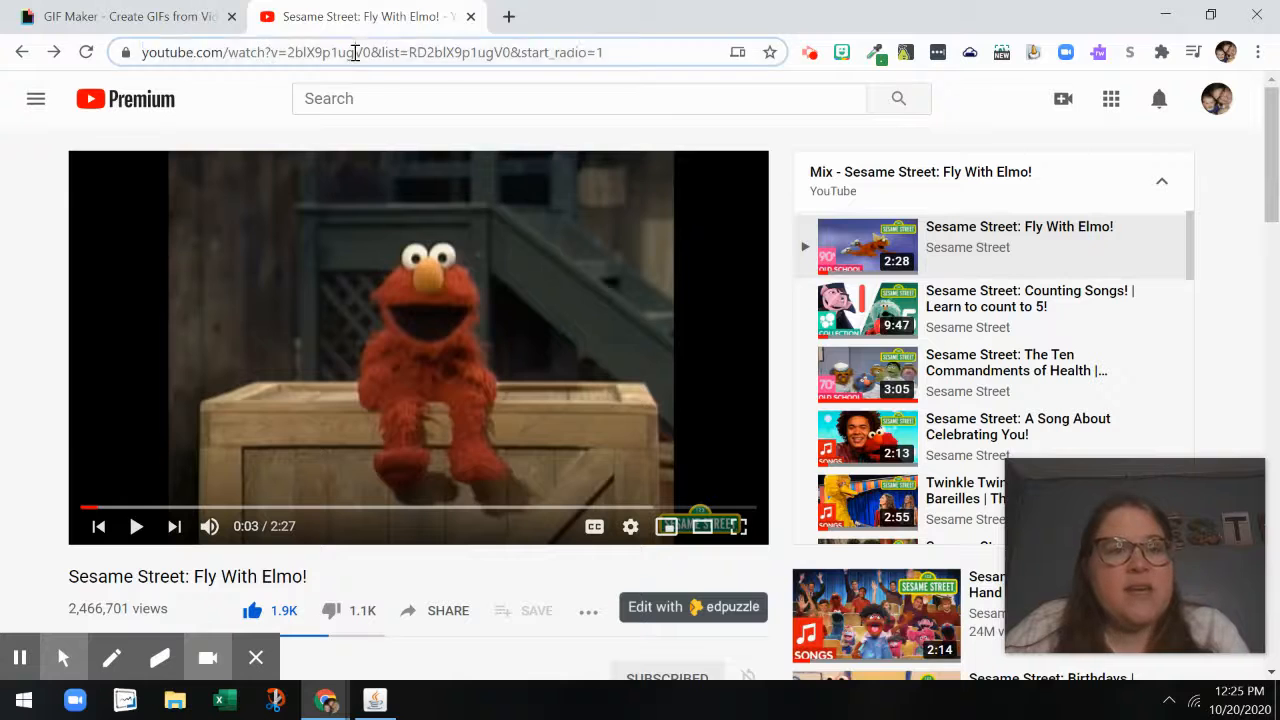
right_click(357, 51)
click(366, 196)
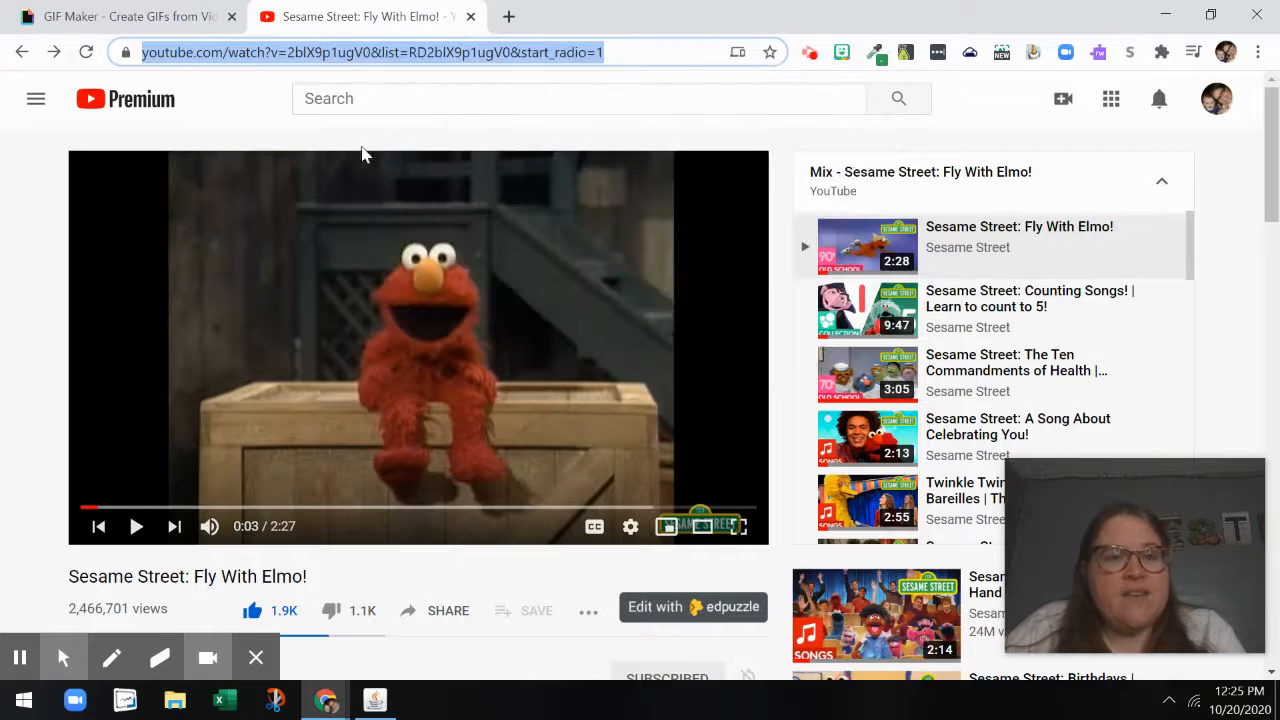
- Load the YouTube video into the GIF Maker by pasting its copied URL
click(180, 10)
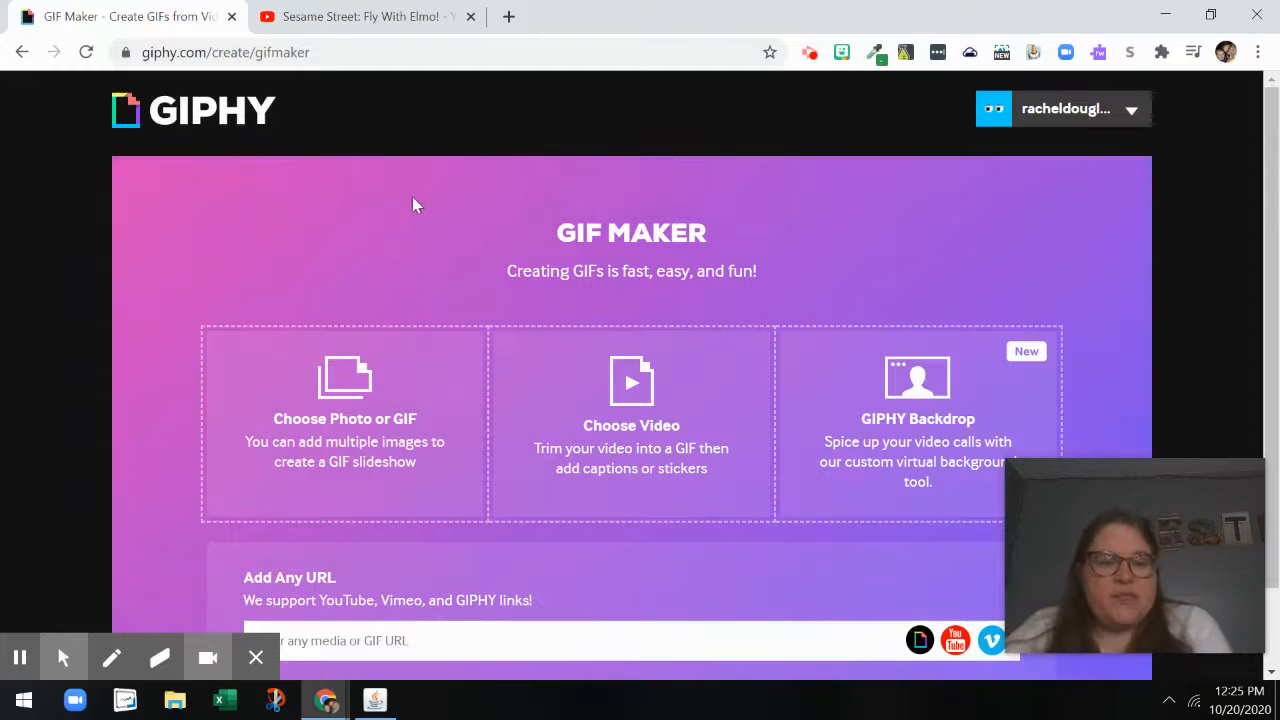
scroll(394, 337, down, 1)
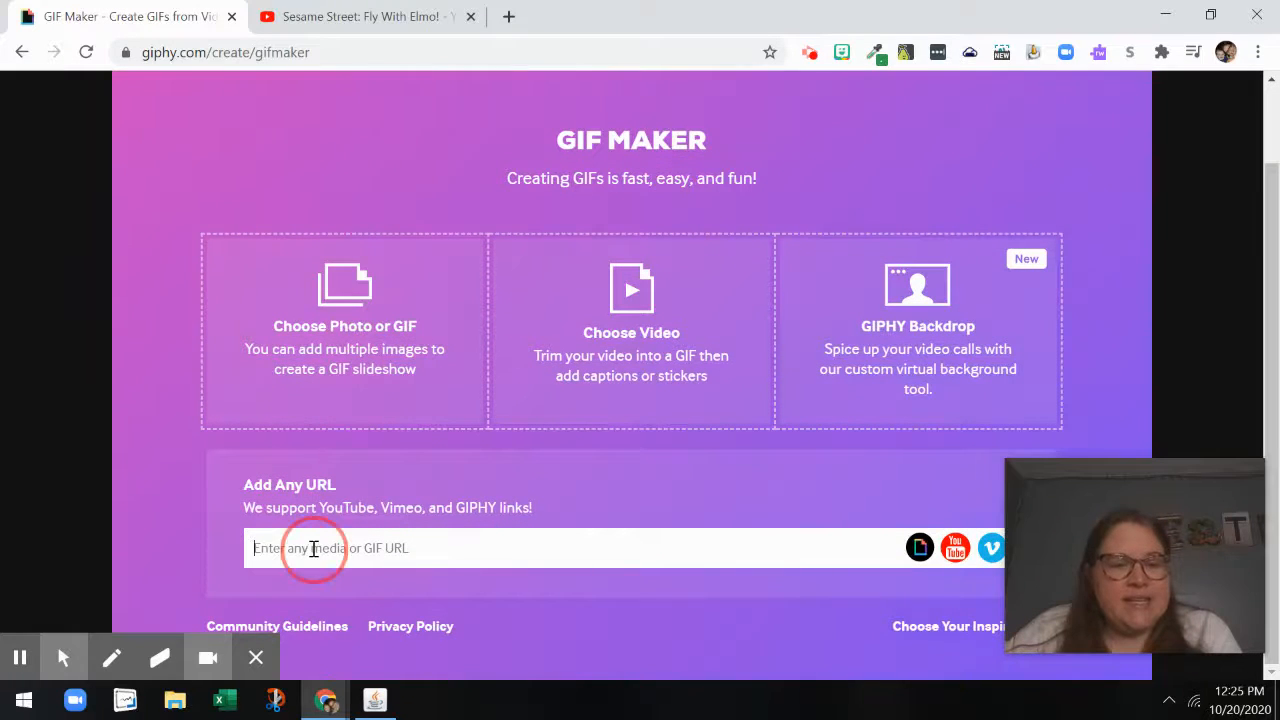
right_click(313, 548)
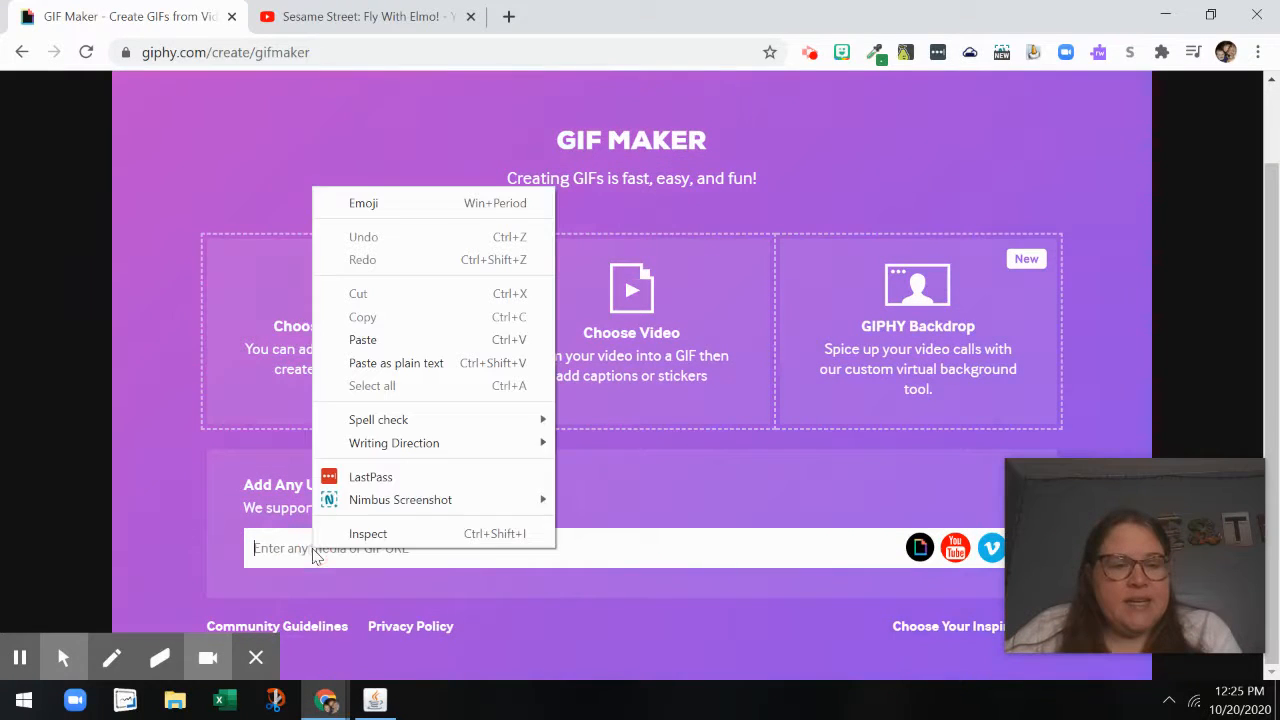
click(433, 334)
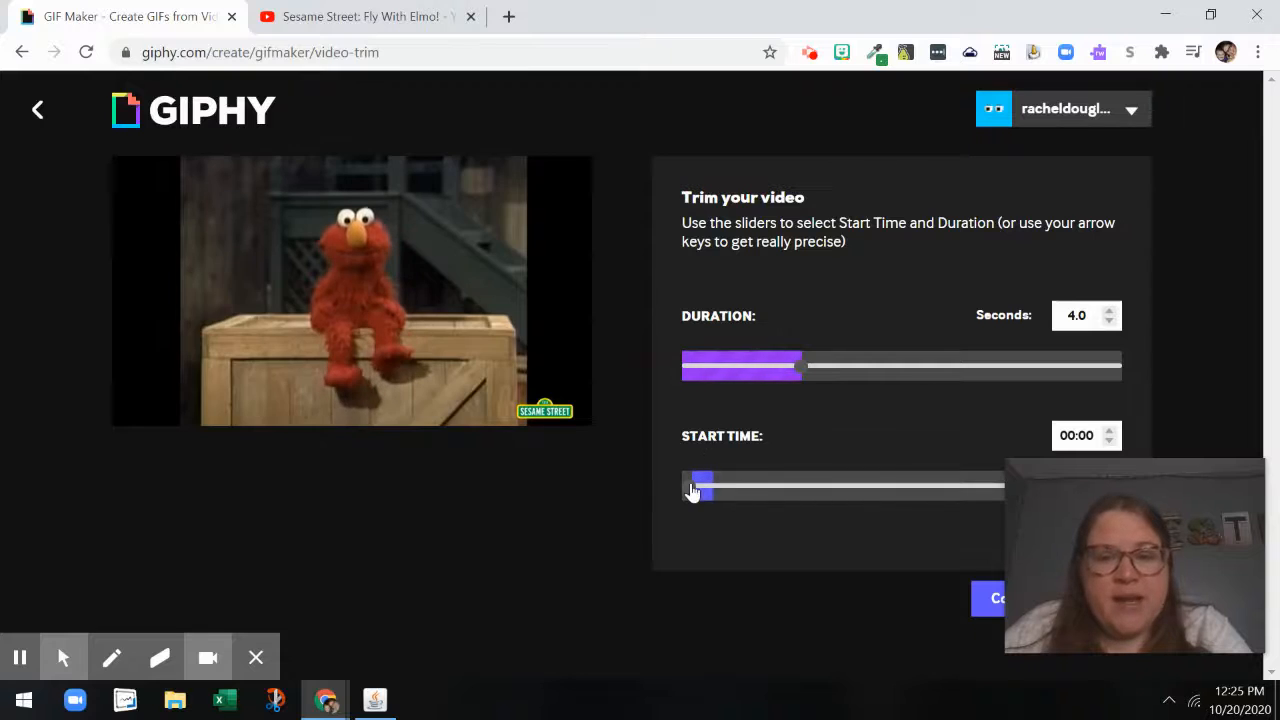
- Trim the video to start at 00:11 with a duration of 3.0 seconds, and continue to decorating
click(692, 490)
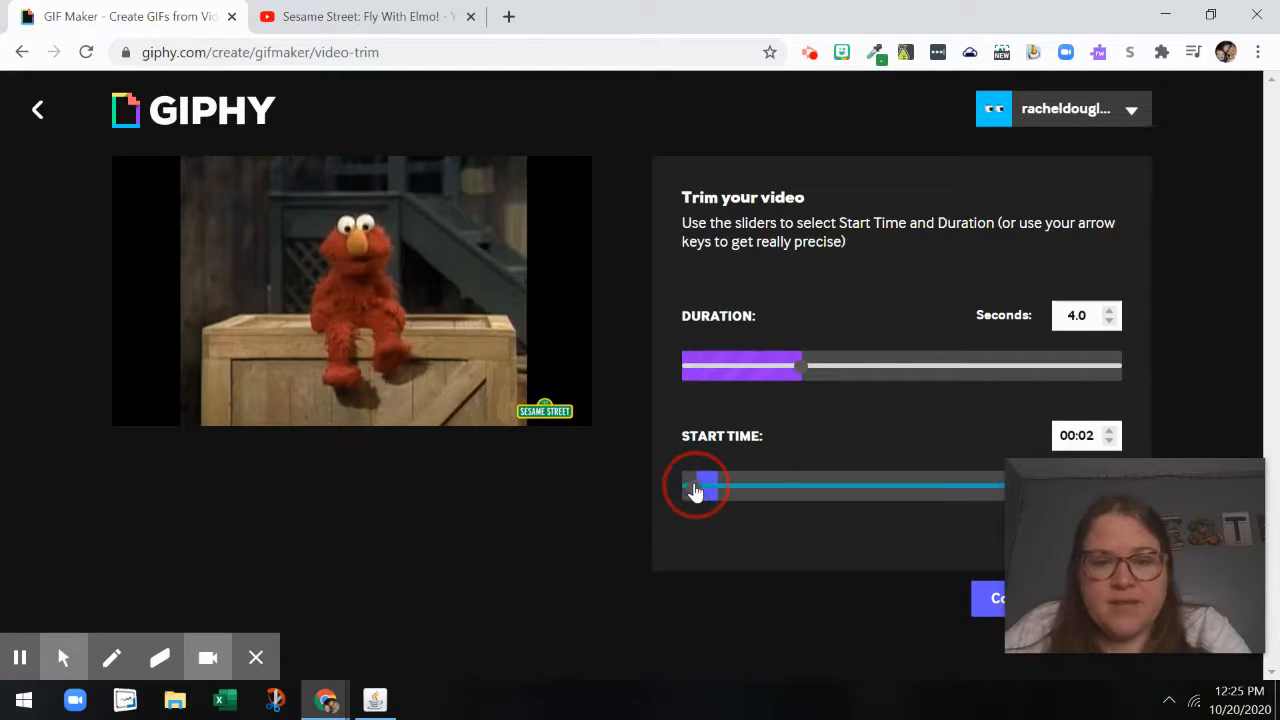
drag(695, 490, 720, 500)
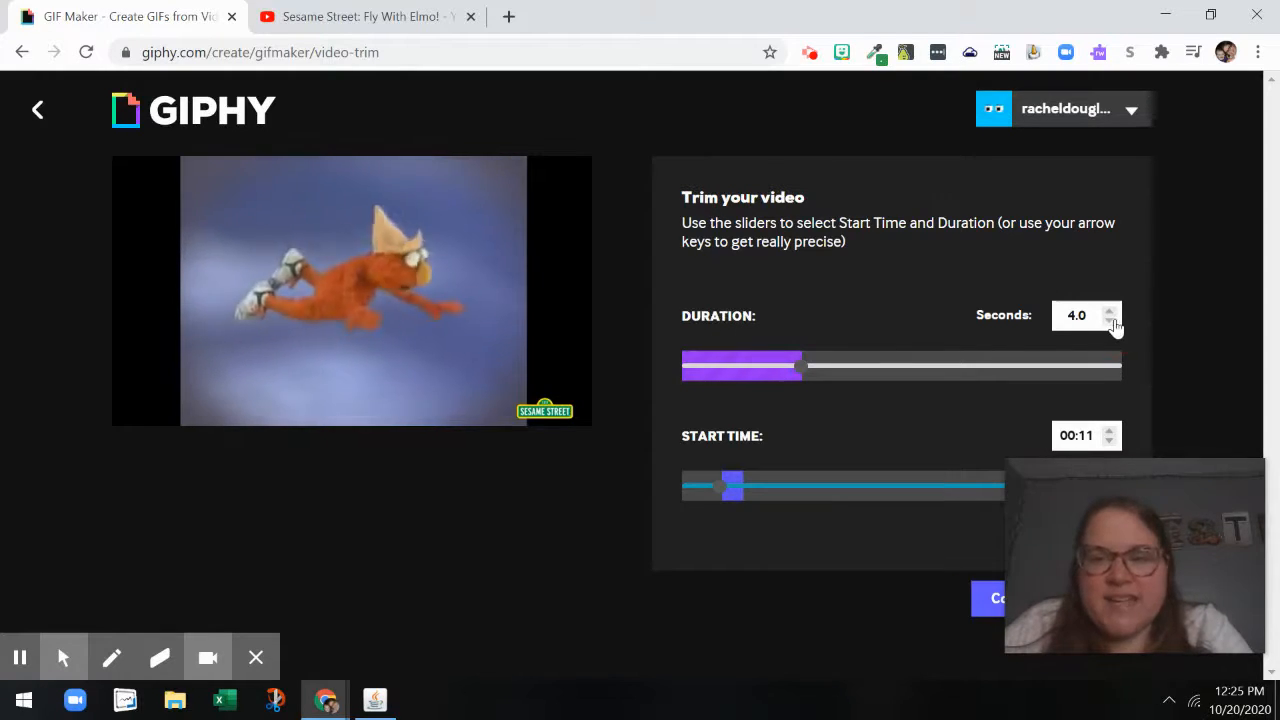
click(1112, 324)
click(1112, 324)
click(1112, 324)
click(1112, 324)
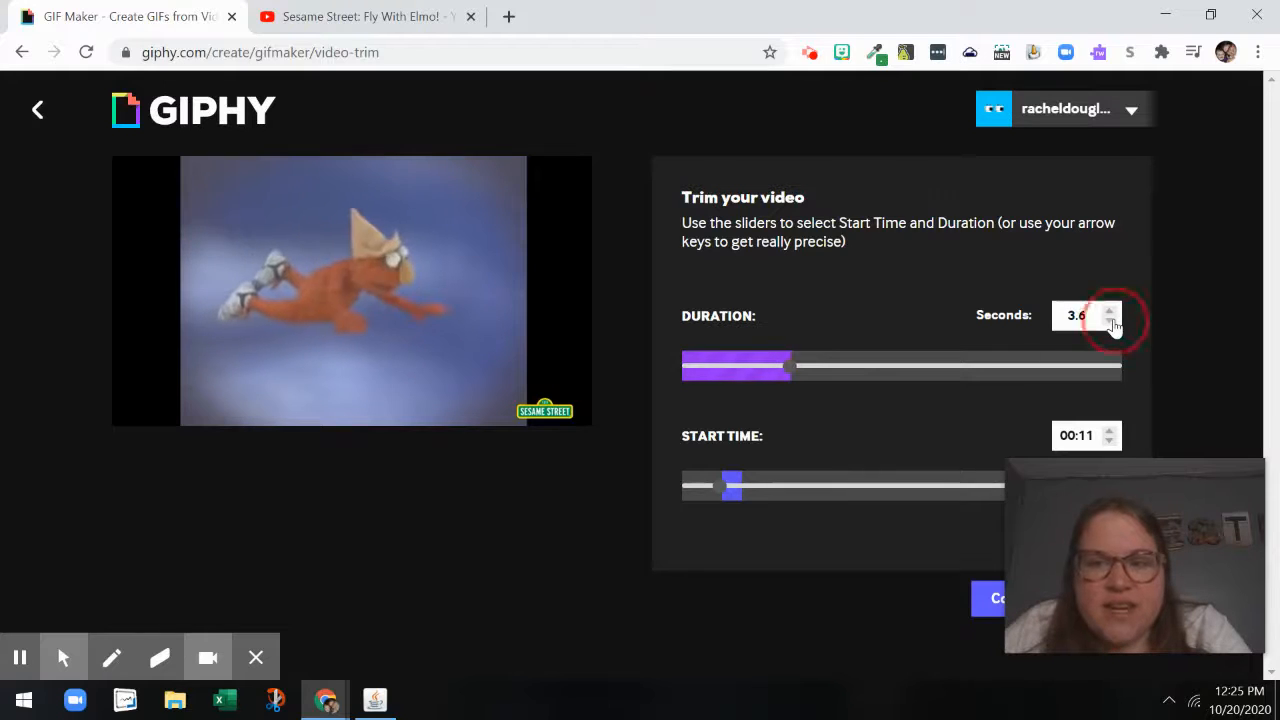
click(1112, 324)
click(1112, 324)
click(1112, 324)
click(1112, 324)
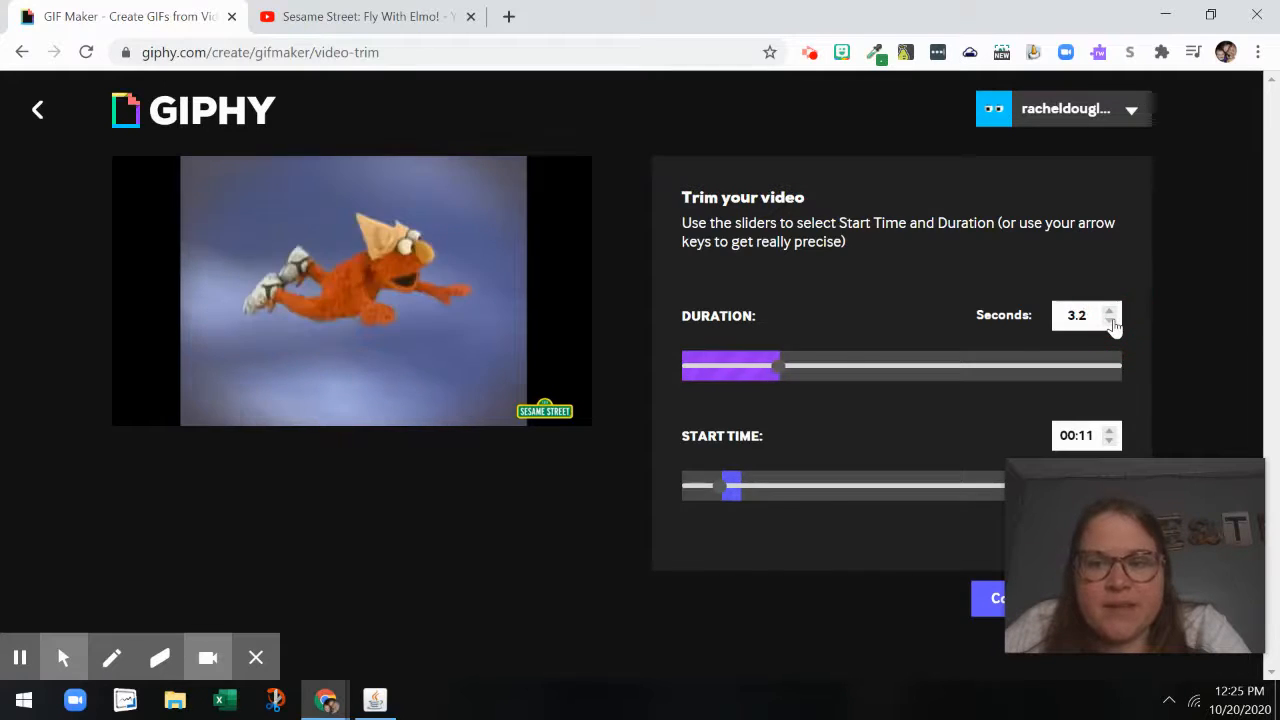
click(1112, 324)
click(1112, 324)
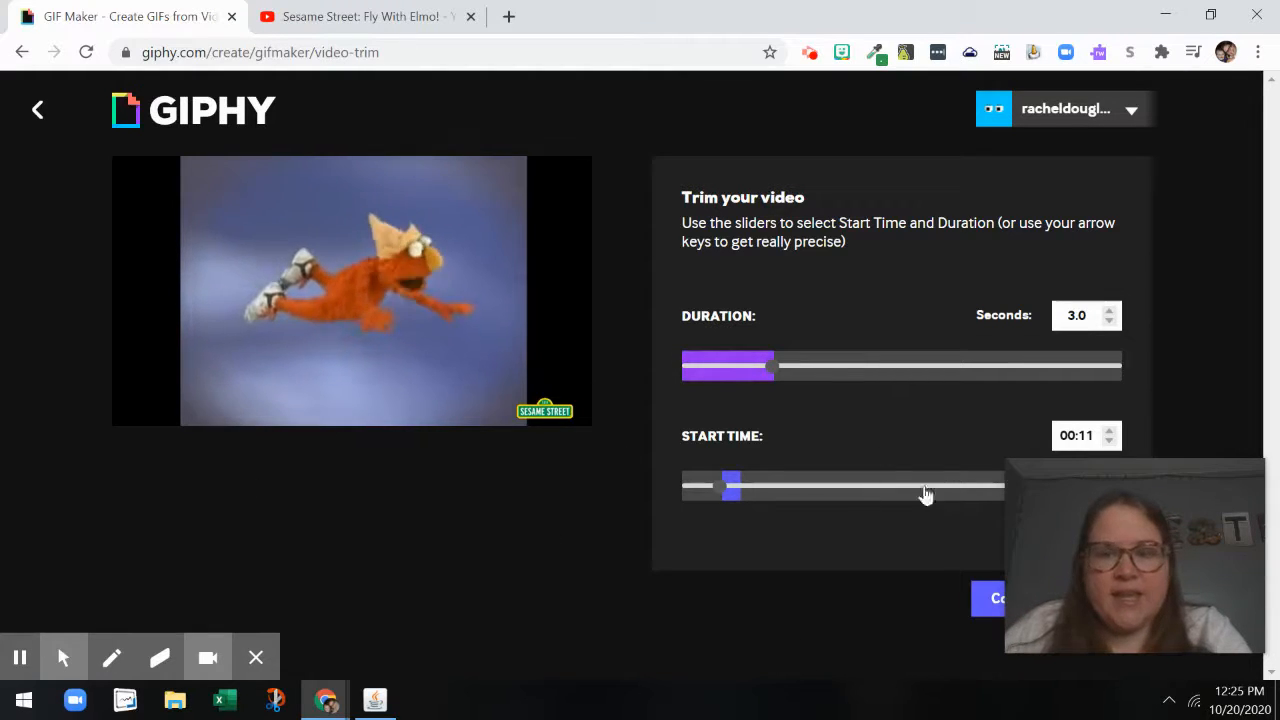
drag(1146, 487, 1230, 290)
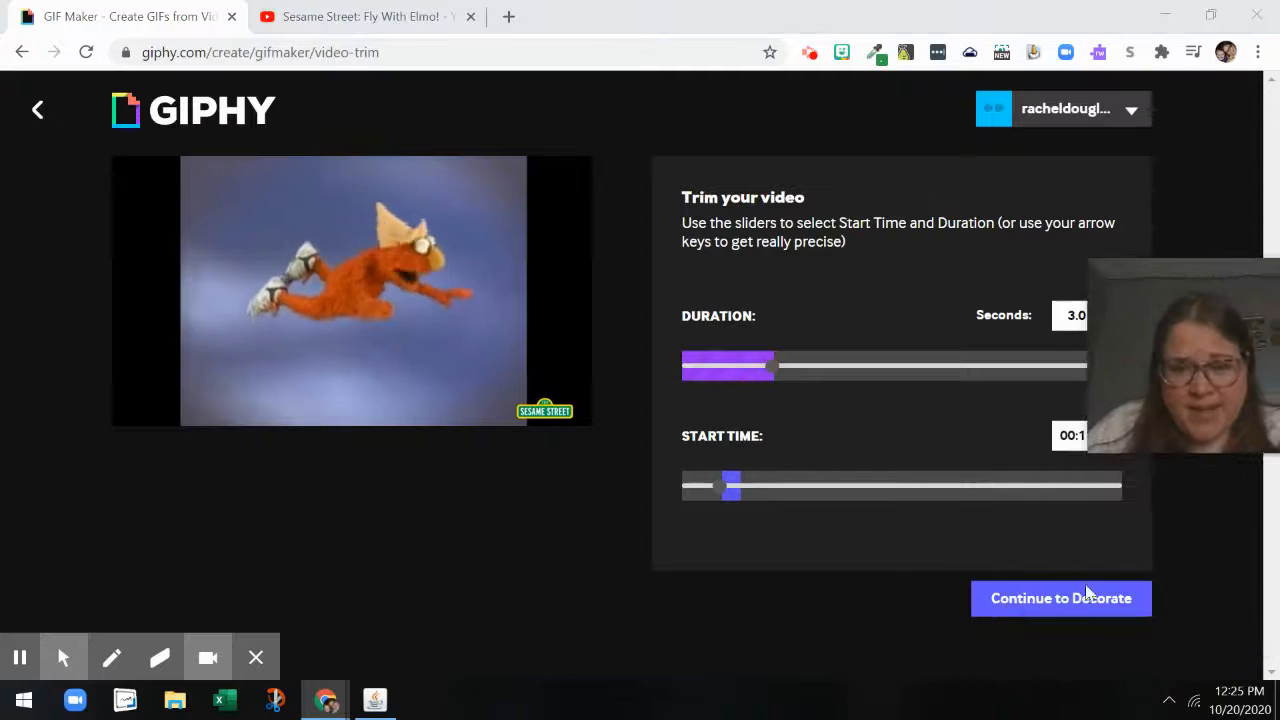
click(1074, 610)
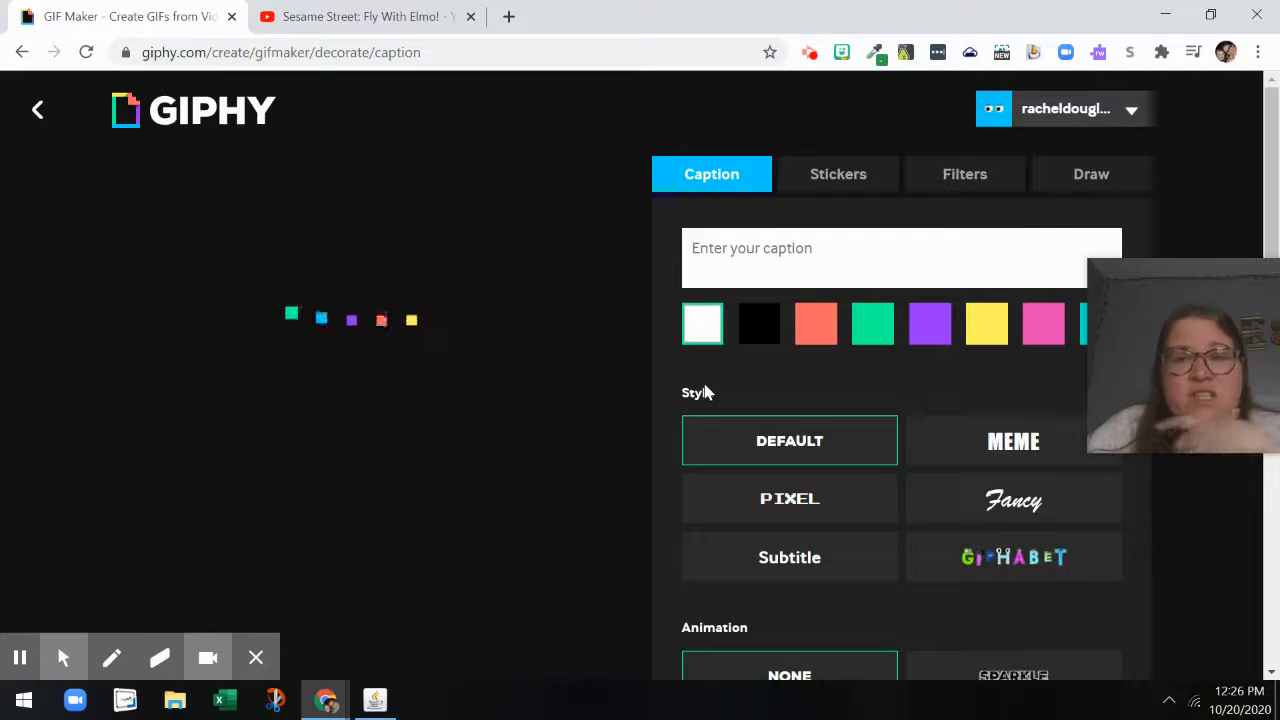
- Add the caption "Flying High" to the GIF in the Meme style
drag(1222, 271, 1200, 449)
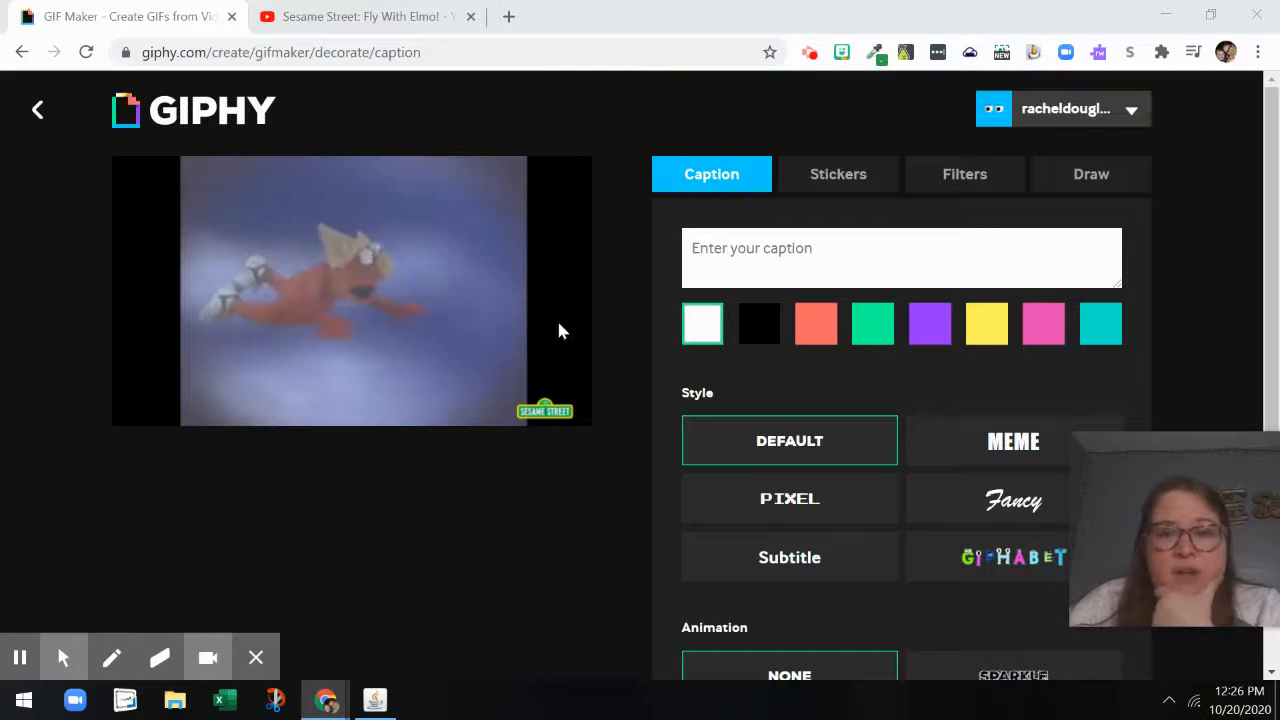
click(995, 420)
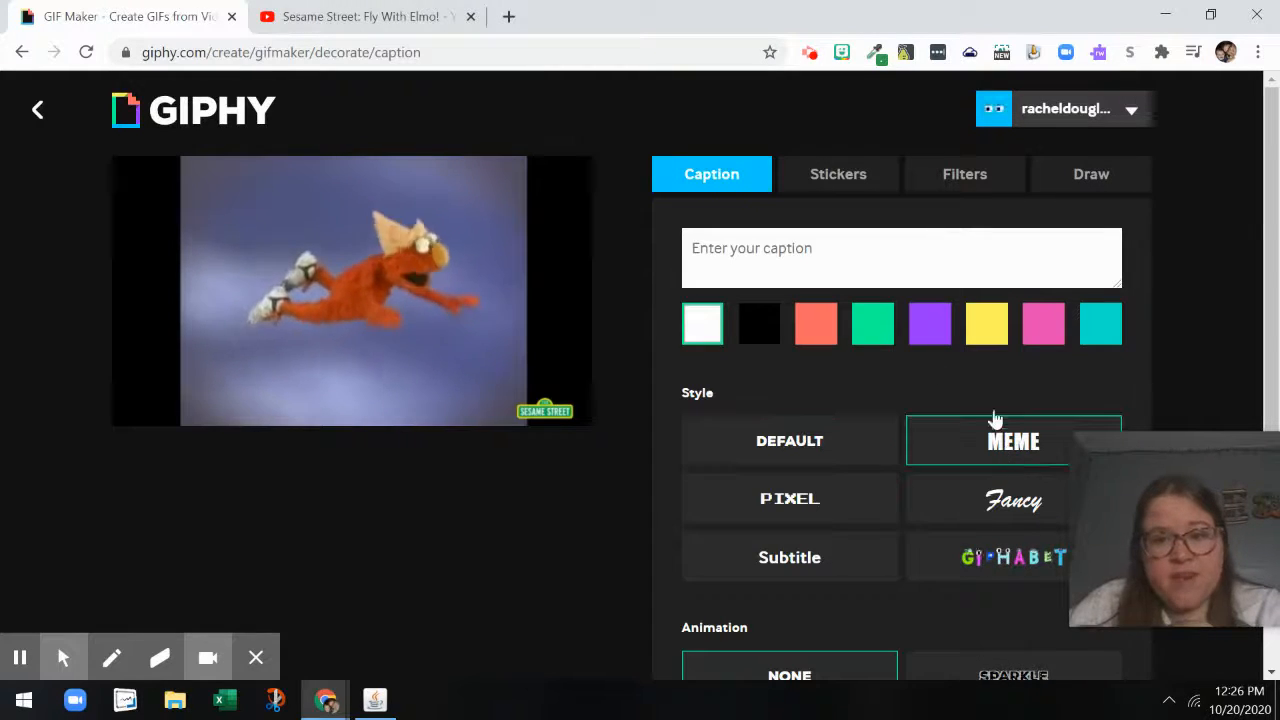
click(845, 251)
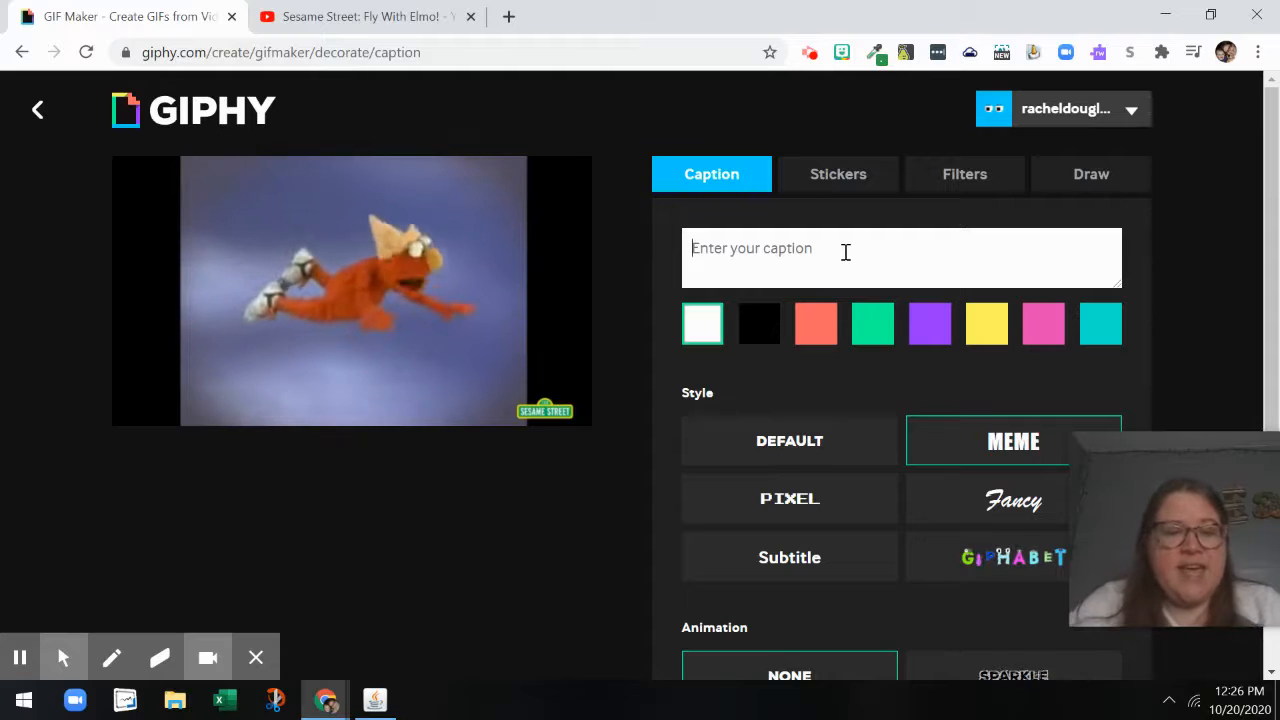
text(Flying H)
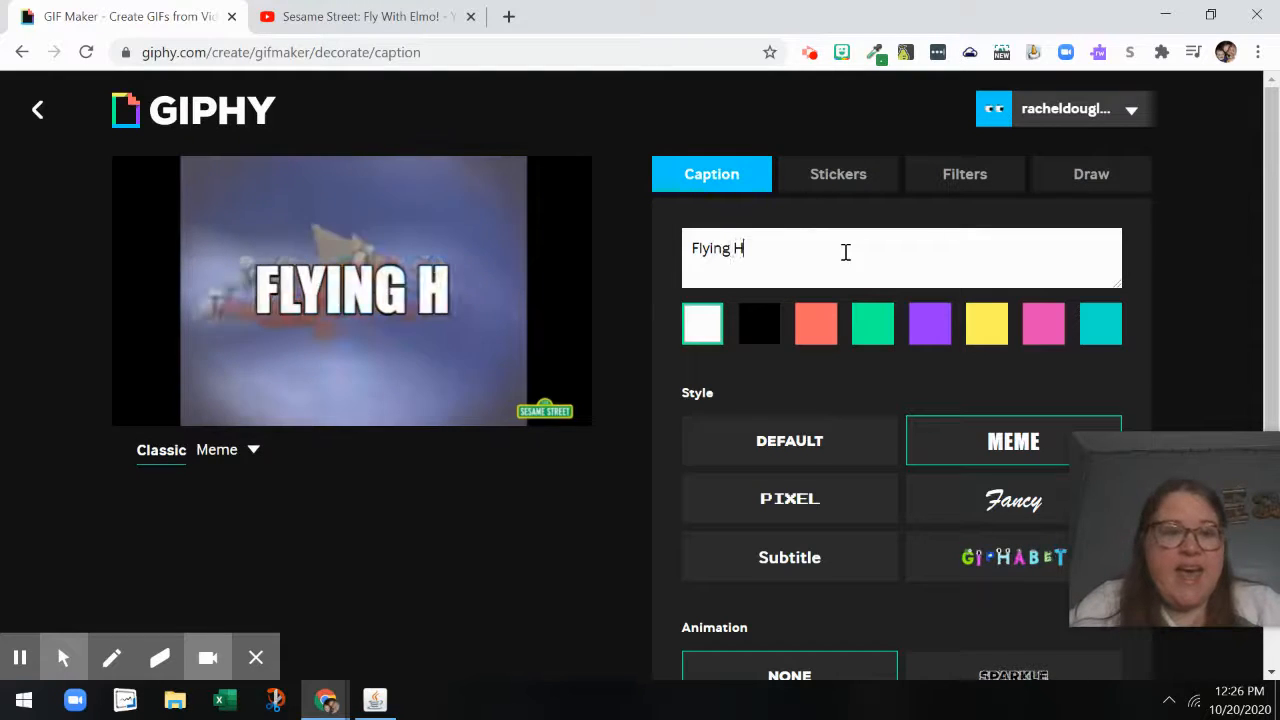
text(igh)
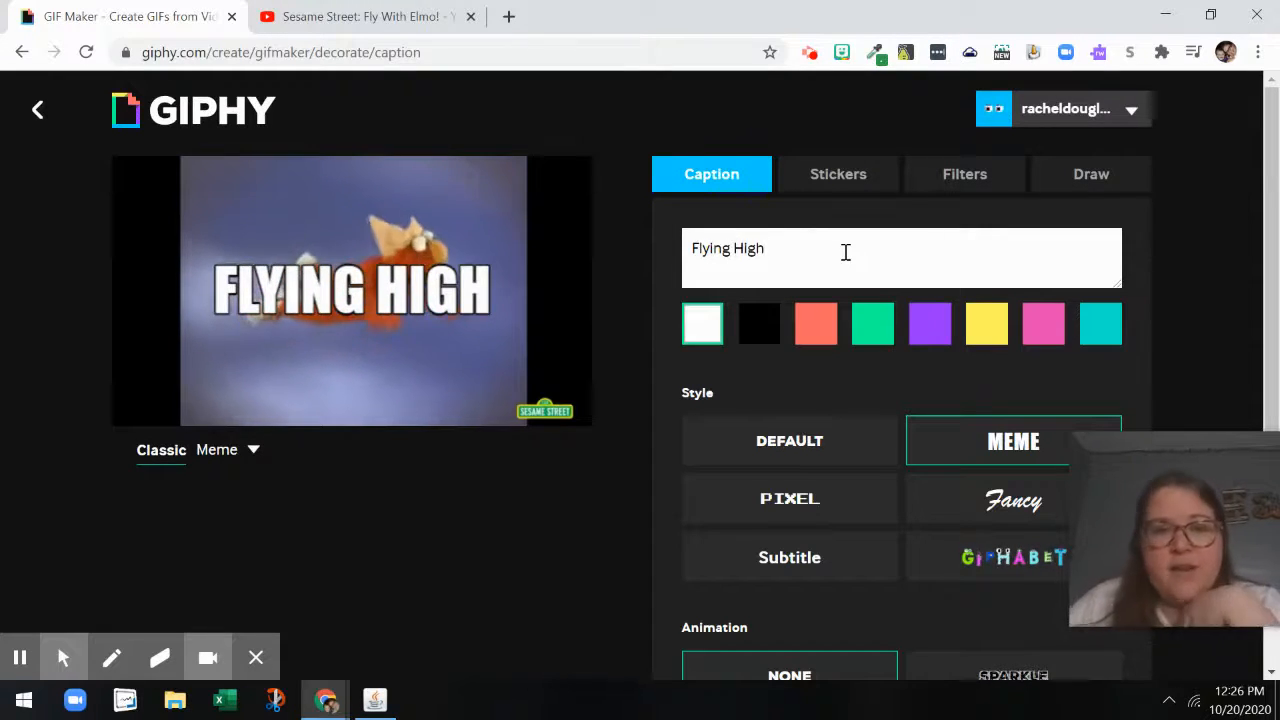
- Move the caption below the flying character near the image's lower edge and make it slightly smaller
mouse_move(453, 296)
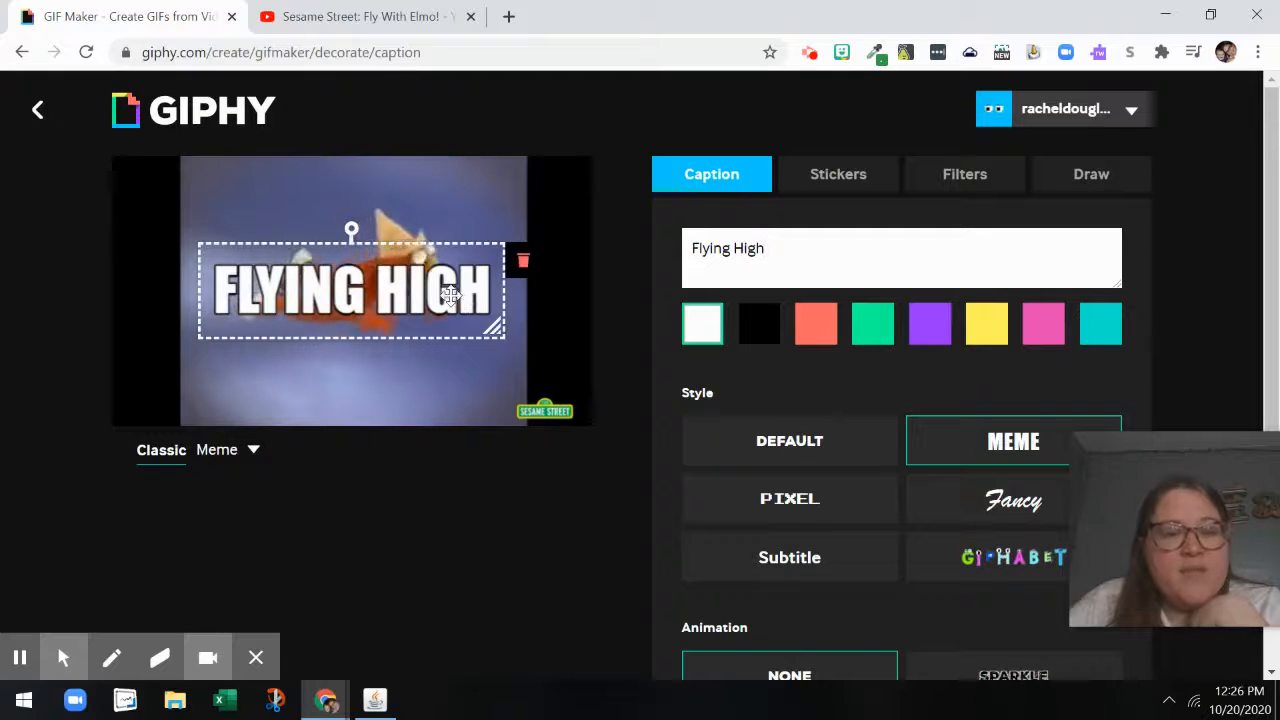
drag(450, 293, 451, 366)
drag(495, 402, 471, 393)
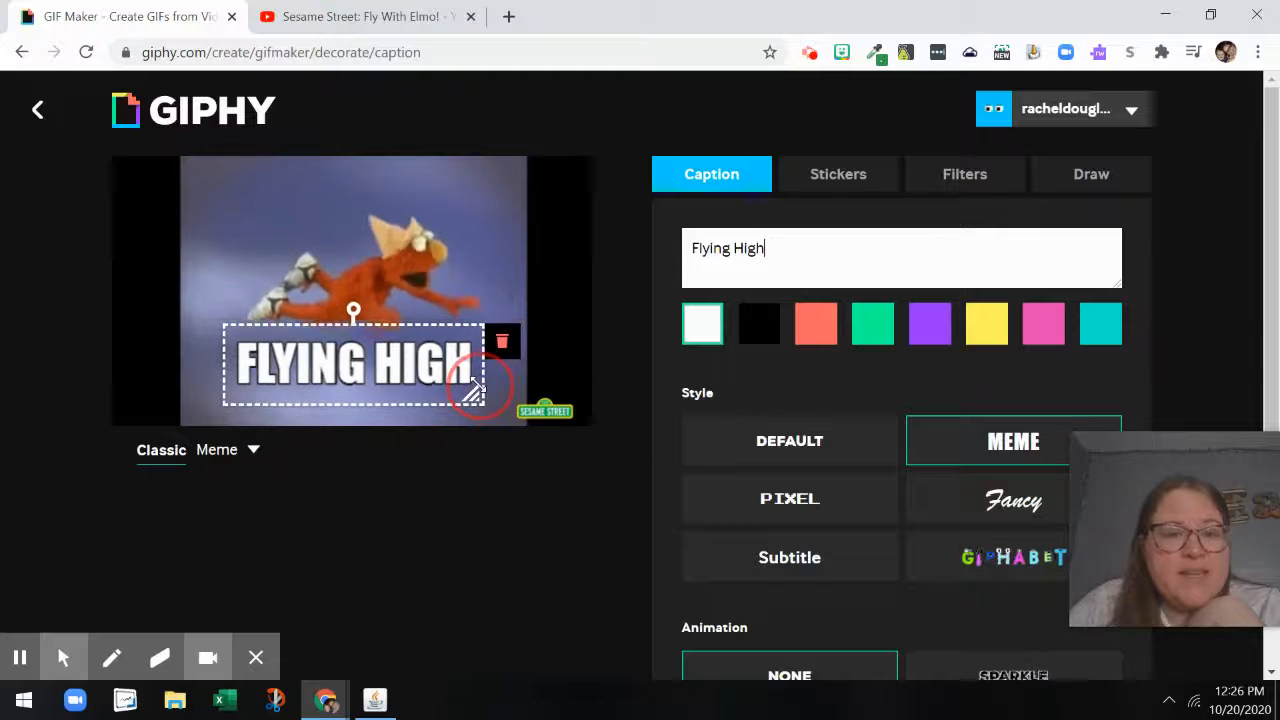
drag(440, 352, 435, 371)
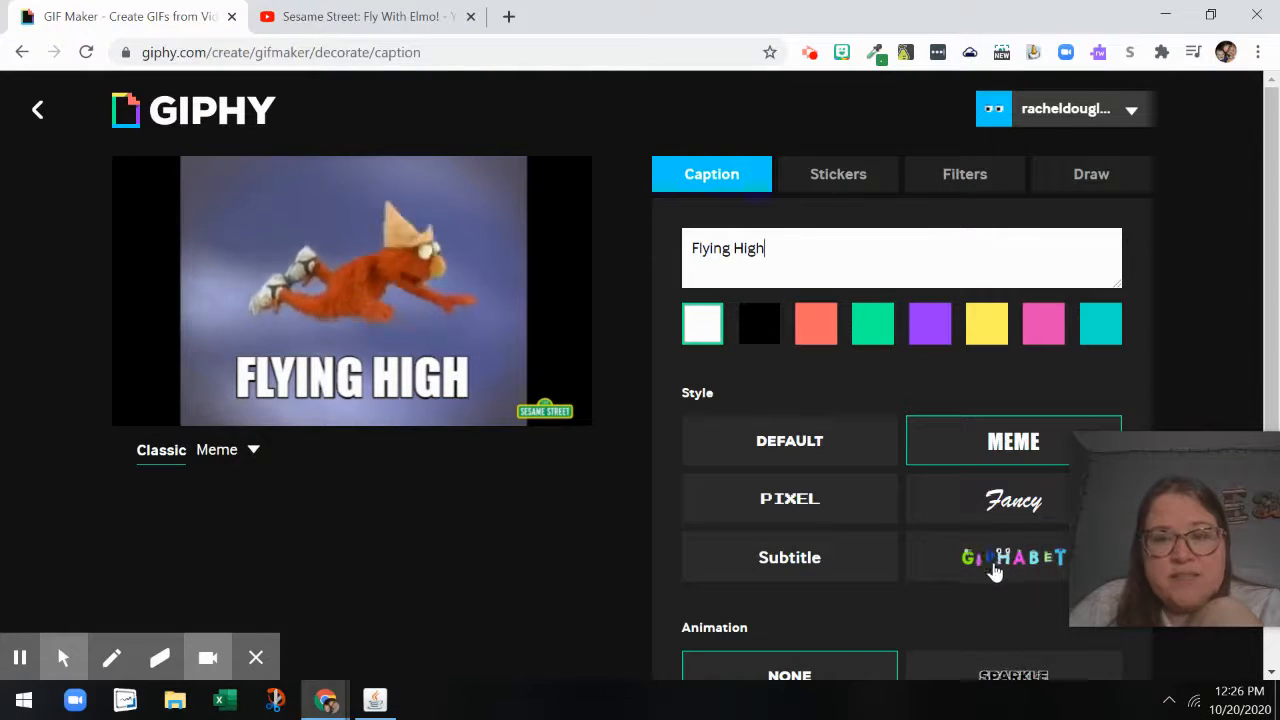
- Look through the stickers, and try the Spooky, B & W and Glitch filters before setting the filter back to None
click(858, 178)
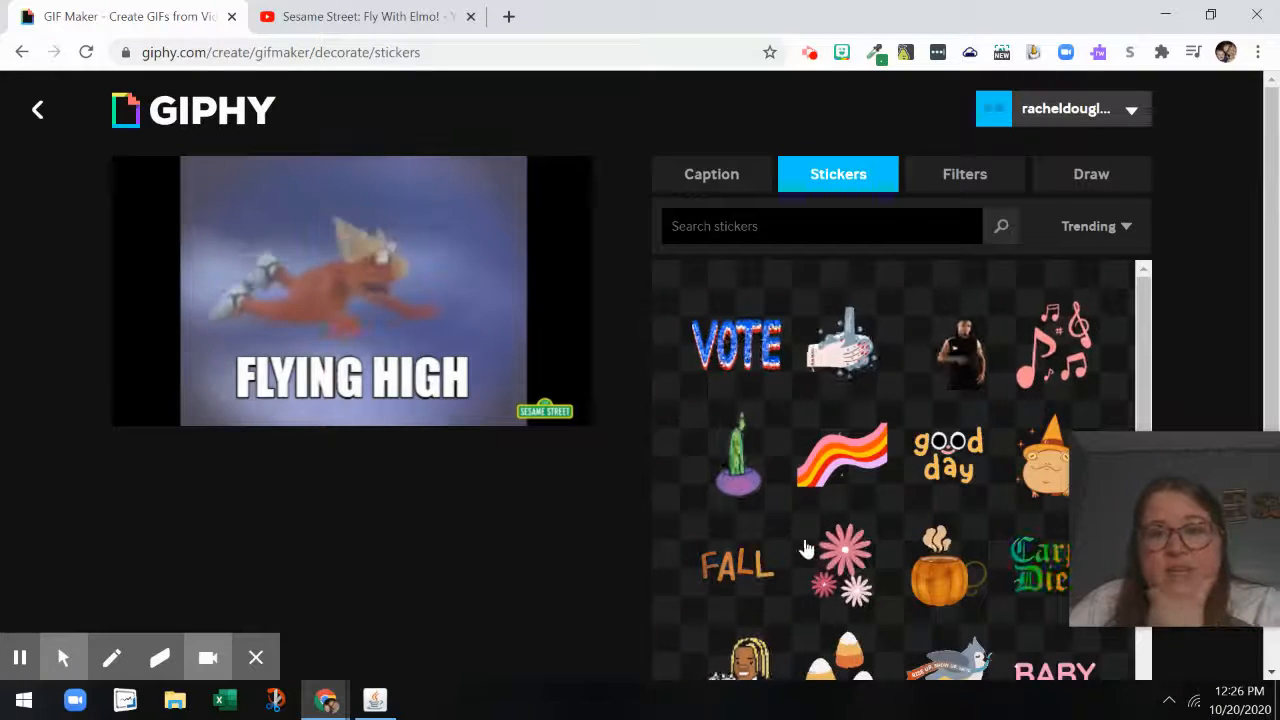
click(944, 190)
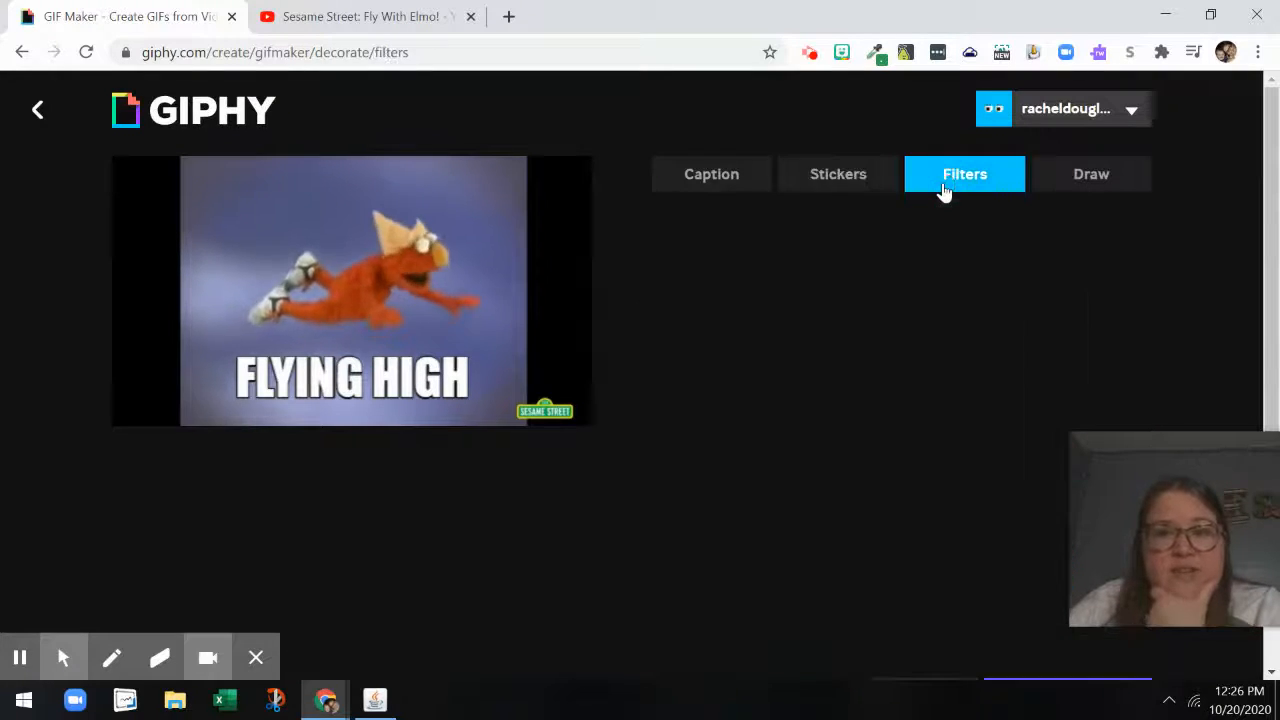
click(684, 296)
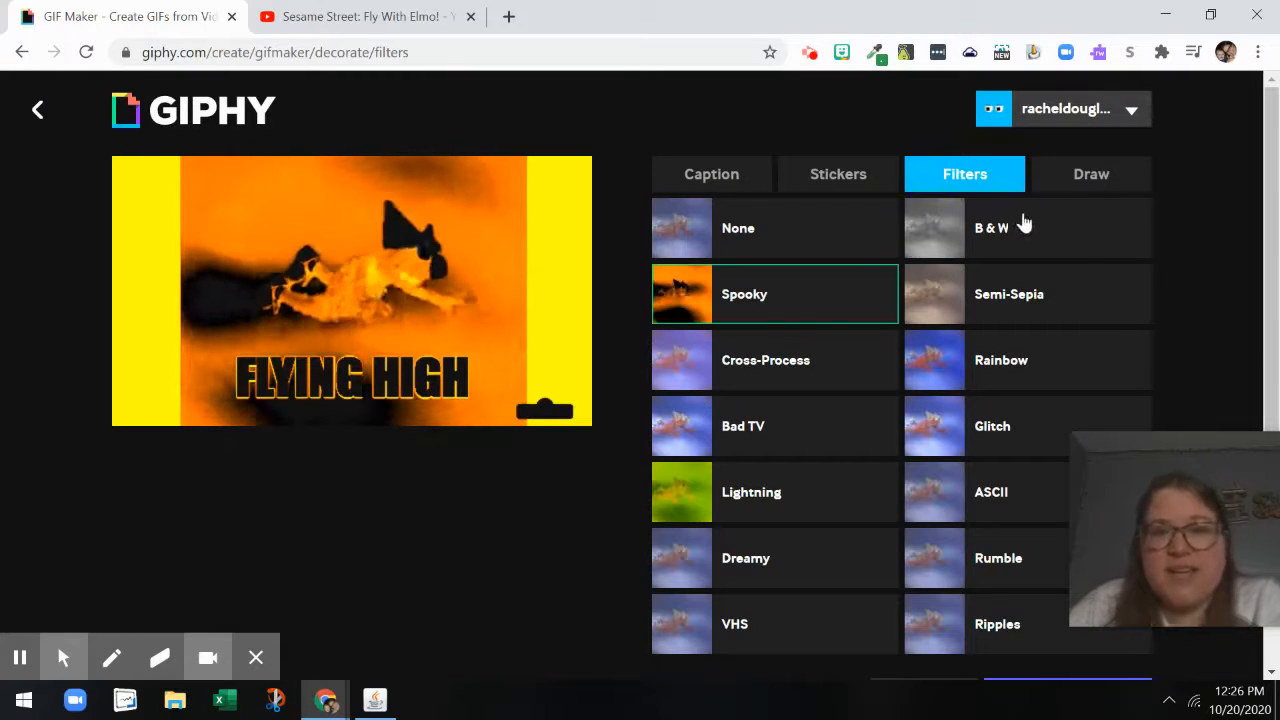
click(1026, 224)
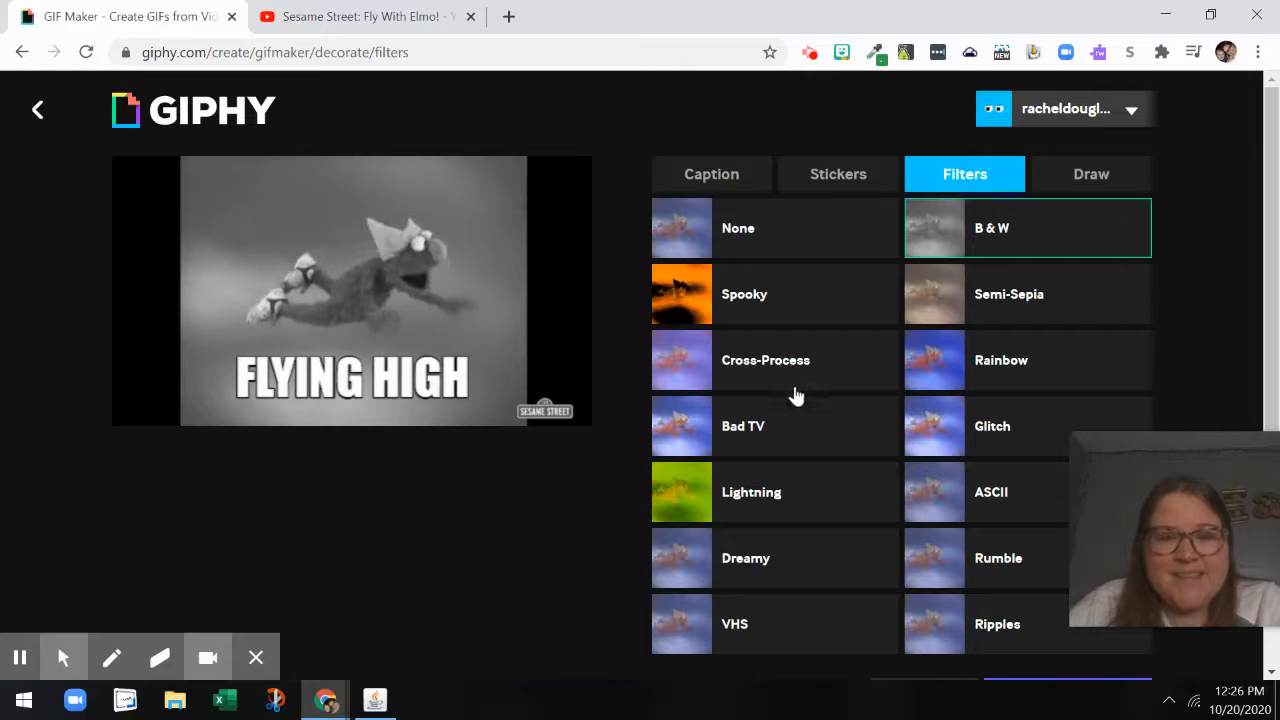
click(994, 435)
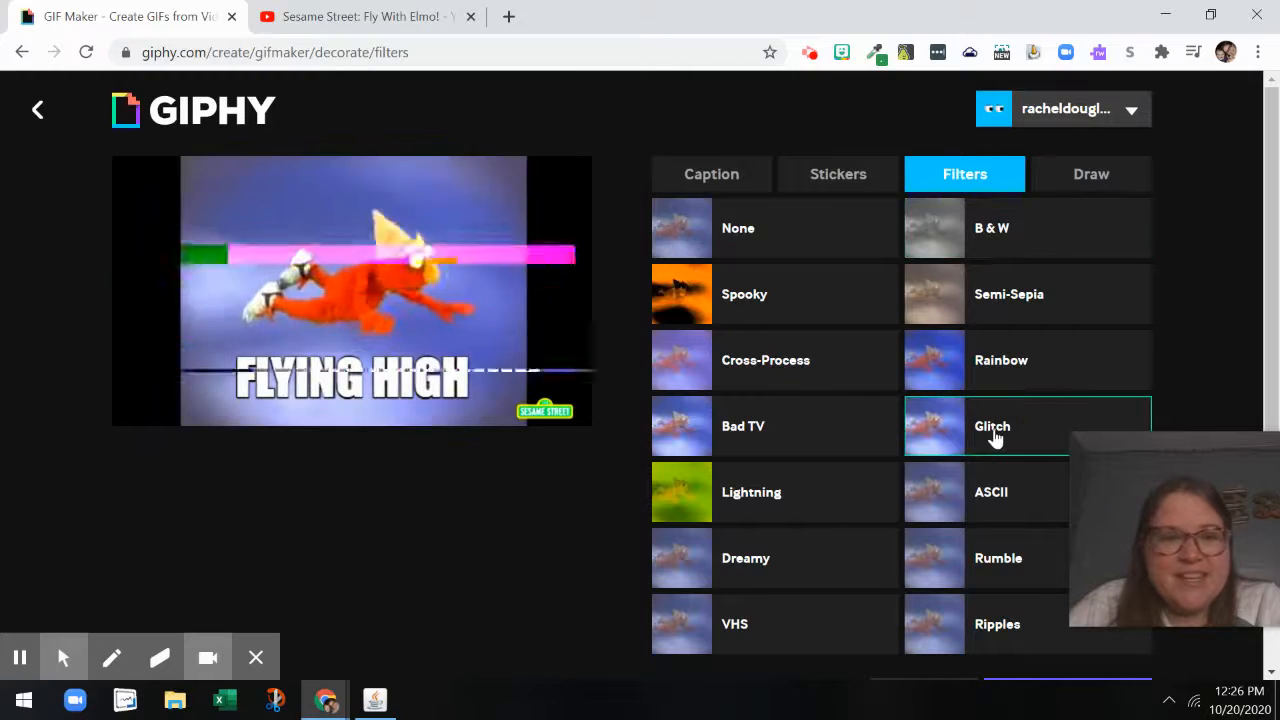
click(789, 240)
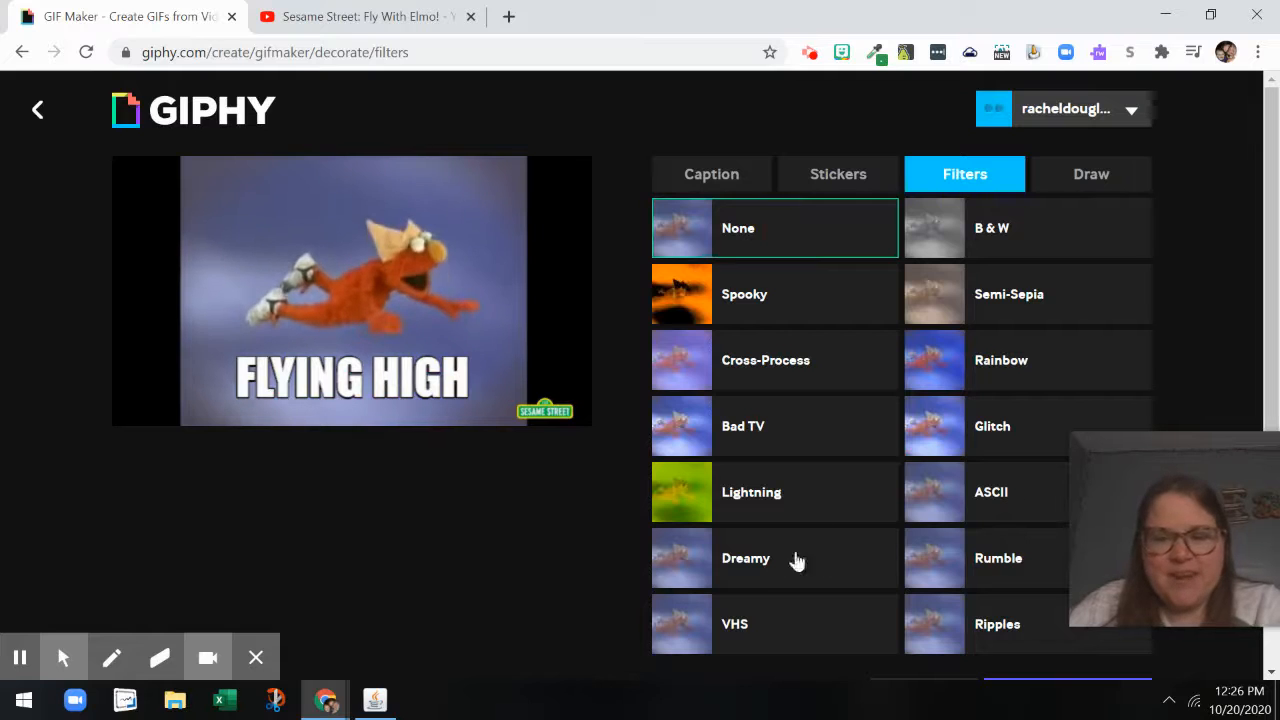
- Continue to the upload stage and upload the captioned GIF to GIPHY as public without tags
scroll(600, 535, down, 2)
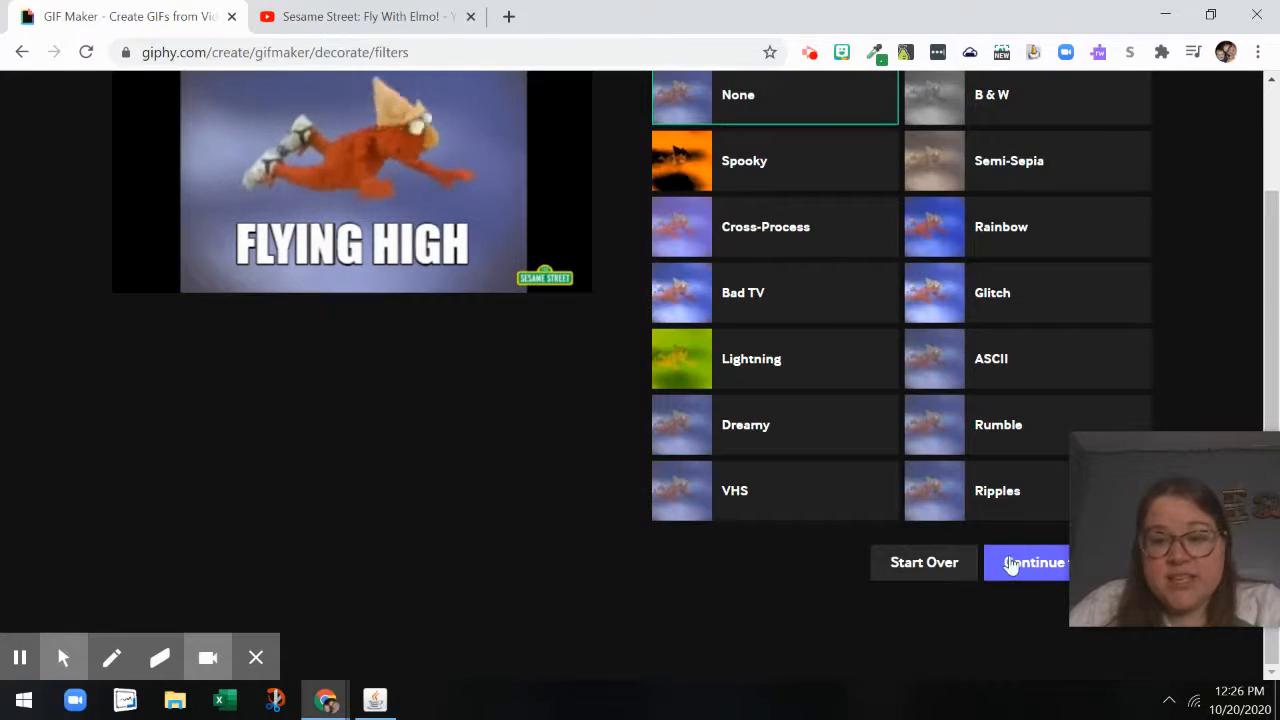
click(1011, 563)
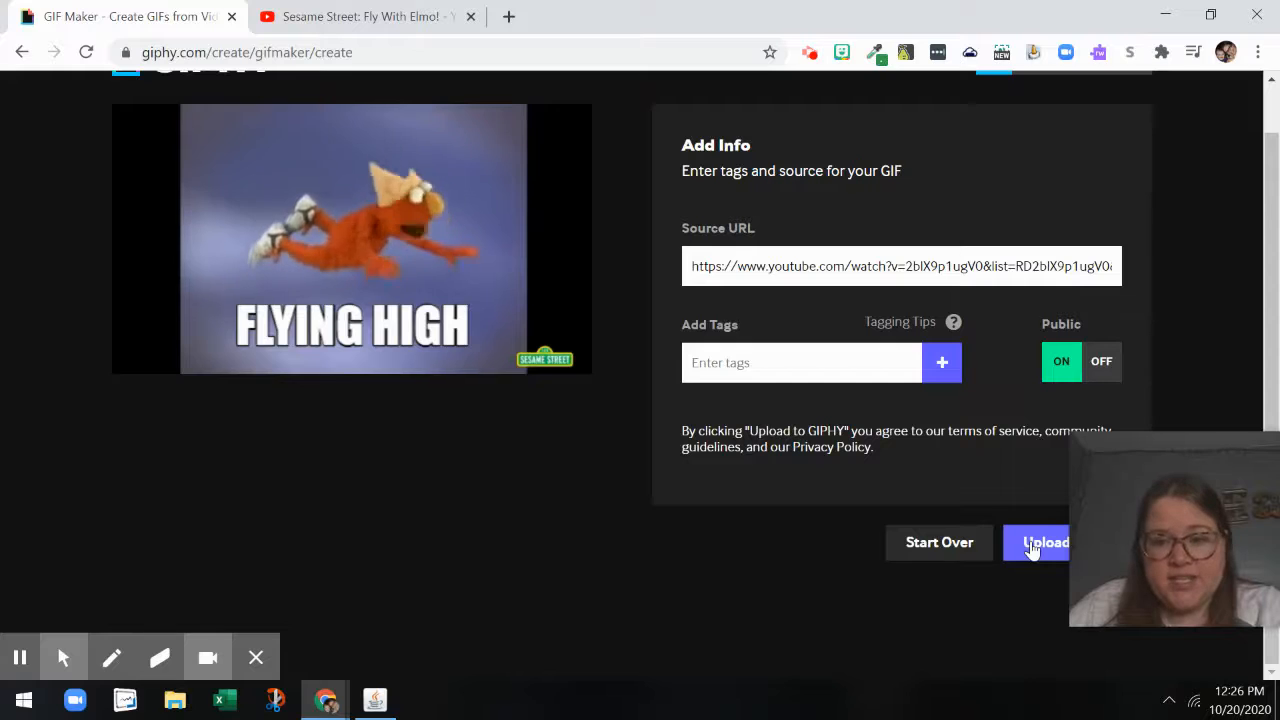
click(1033, 547)
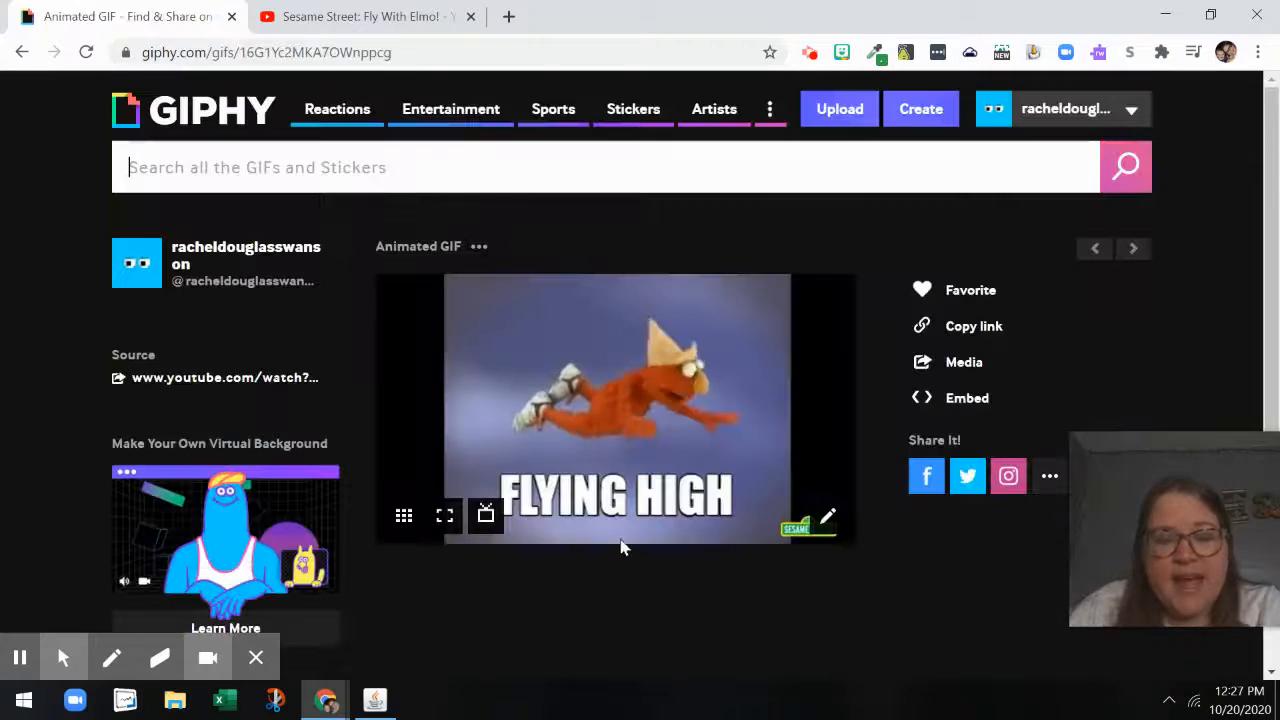
- View the uploaded GIF's shareable links and close them
click(973, 327)
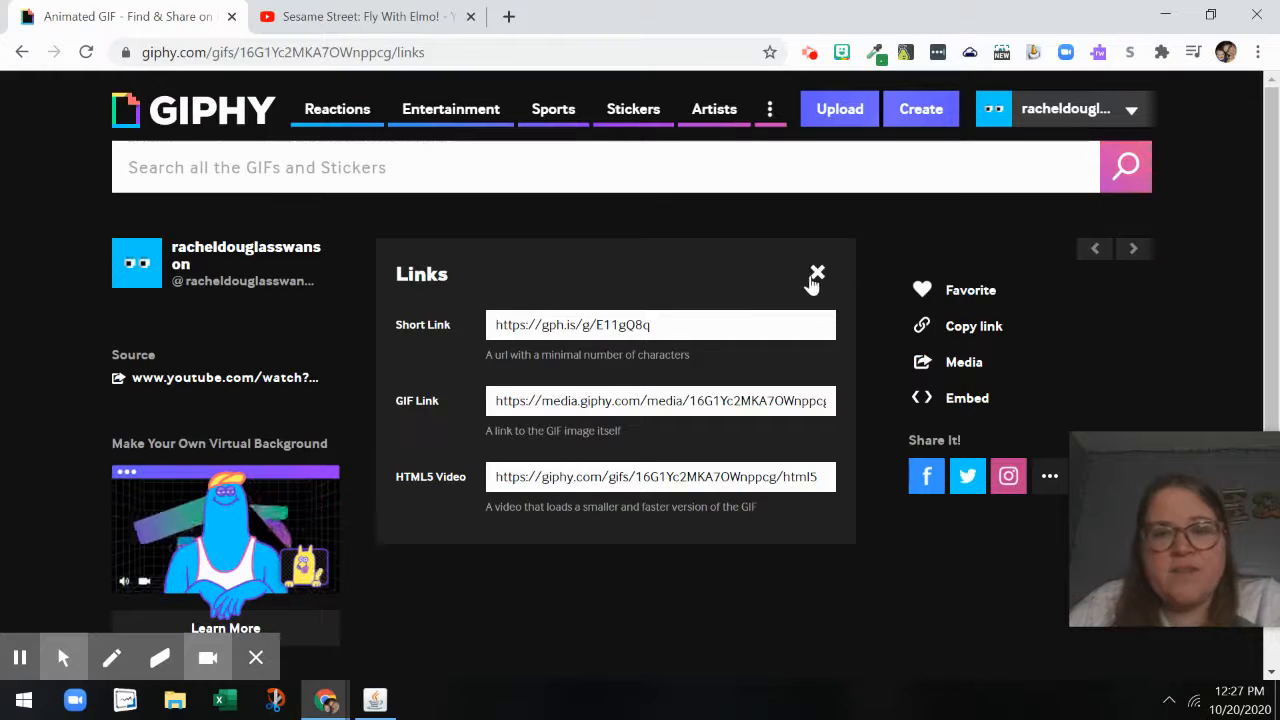
click(817, 276)
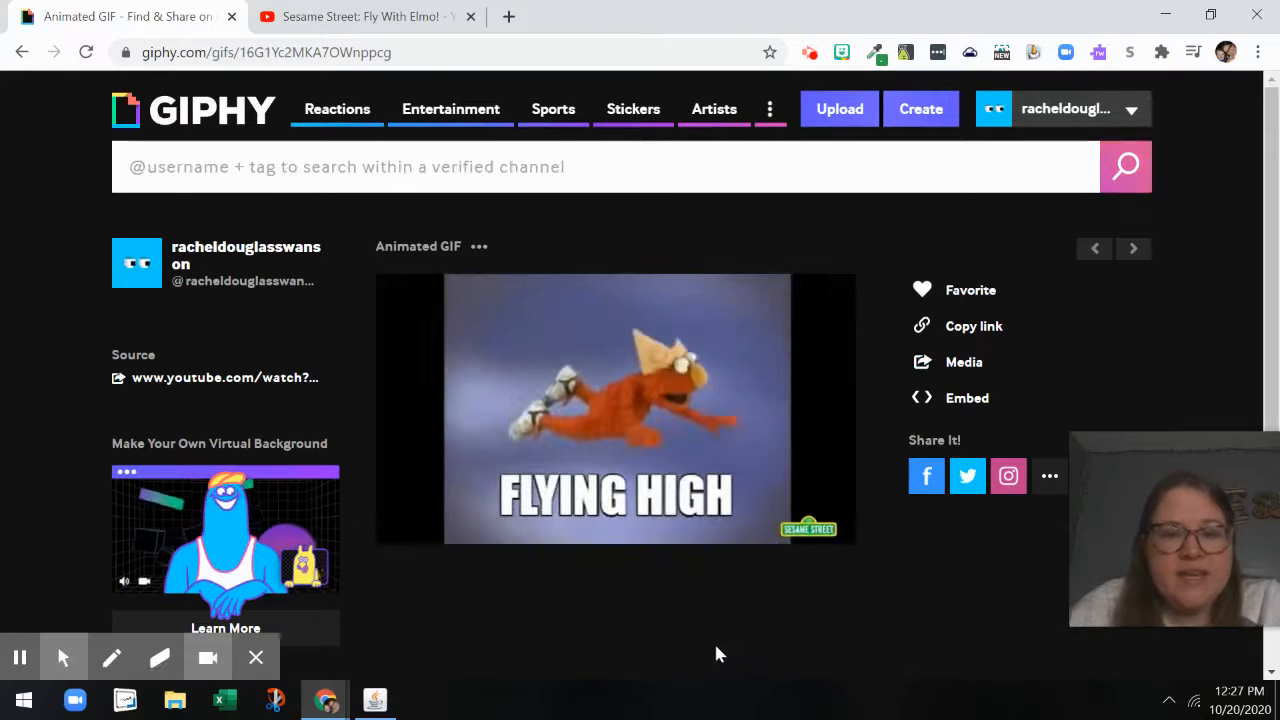